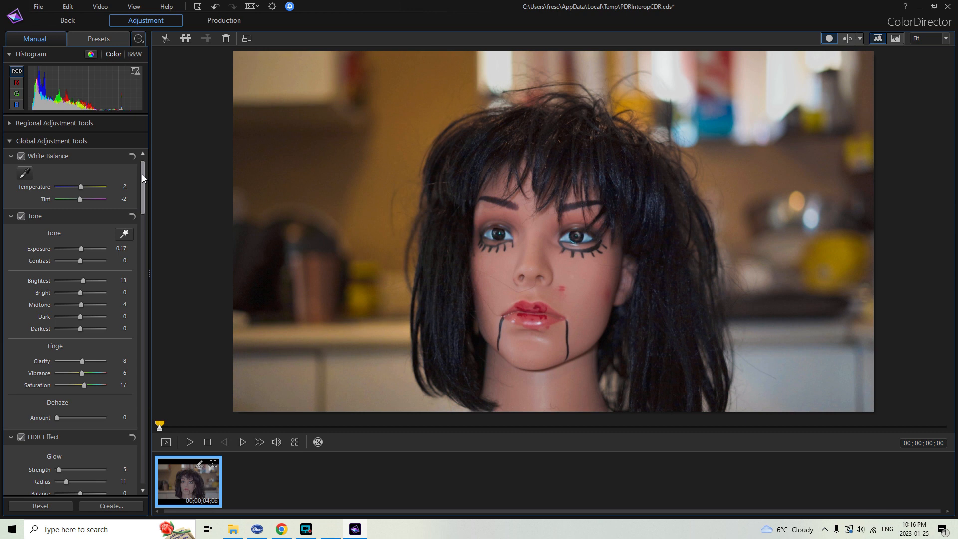
Try lowering the upper point and adjusting the midtone point of the mannequin clip's RGB Channel curve, undoing the upper point change.
drag(141, 175, 196, 237)
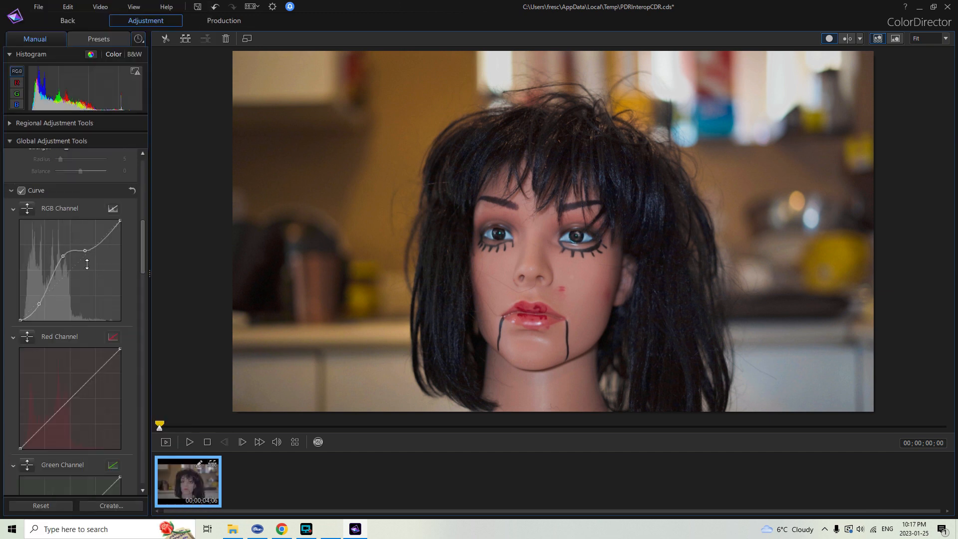
drag(85, 252, 83, 265)
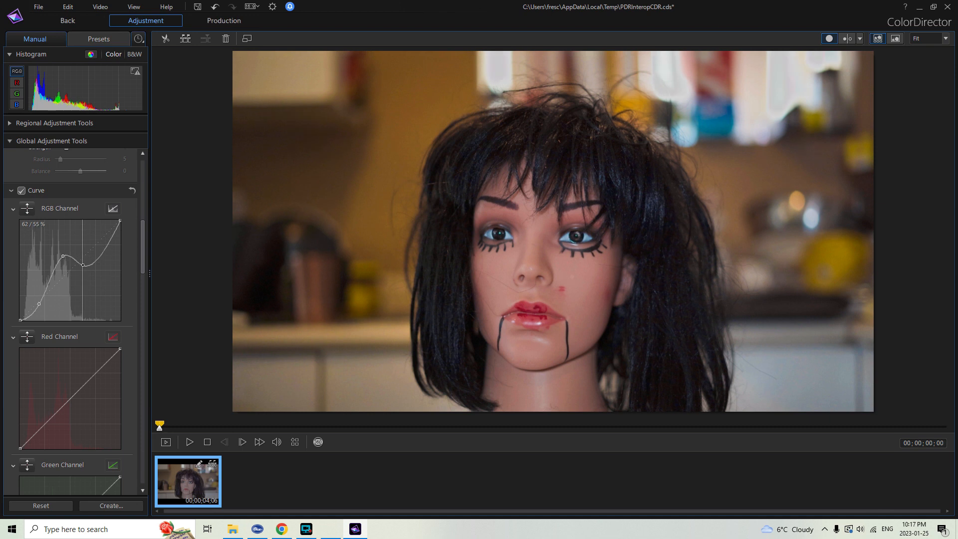
click(216, 8)
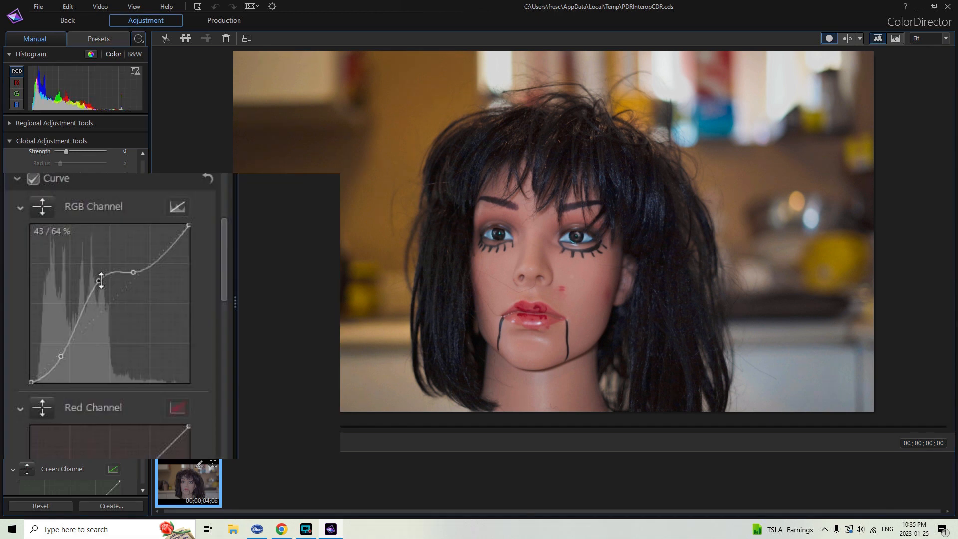
drag(101, 281, 99, 255)
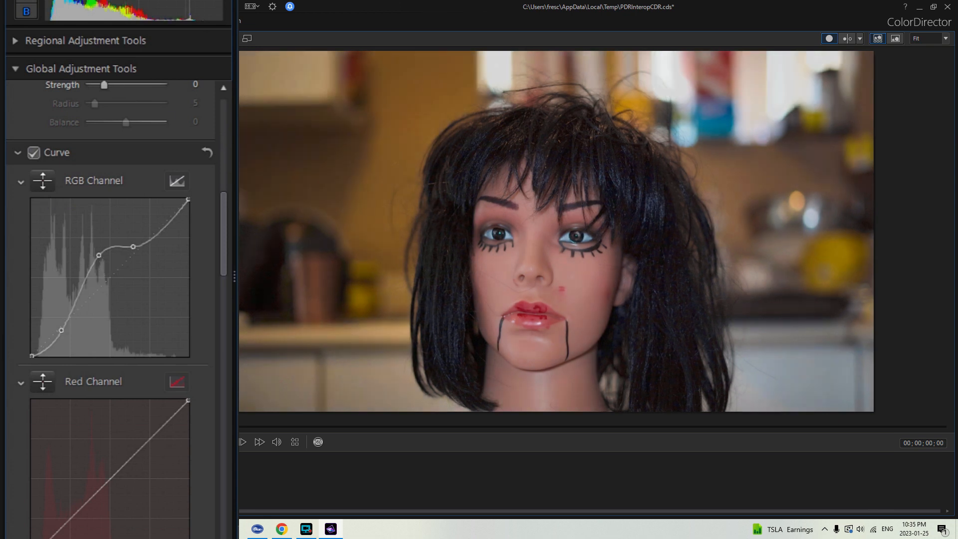
click(330, 530)
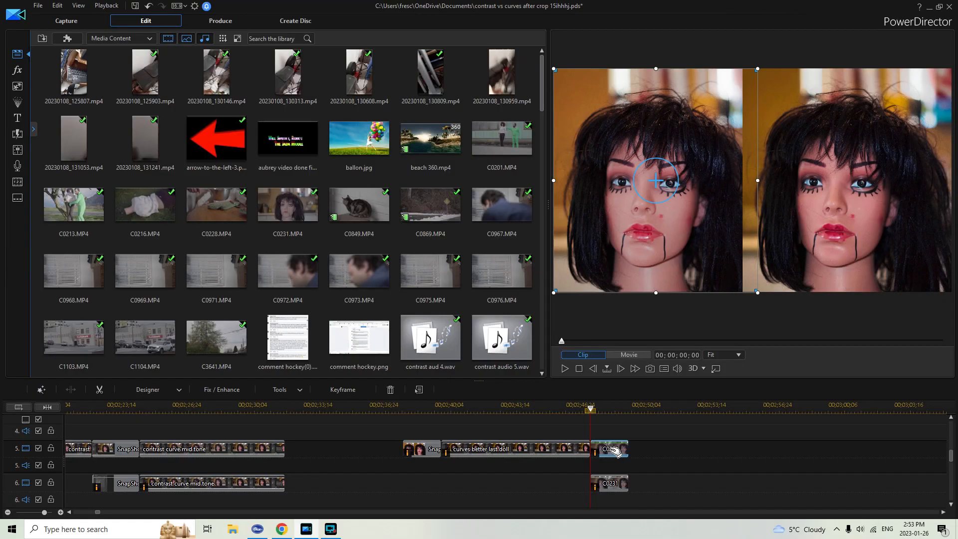
Open the Fix / Enhance settings of the selected mannequin clip and examine its ColorDirector adjustments.
click(214, 389)
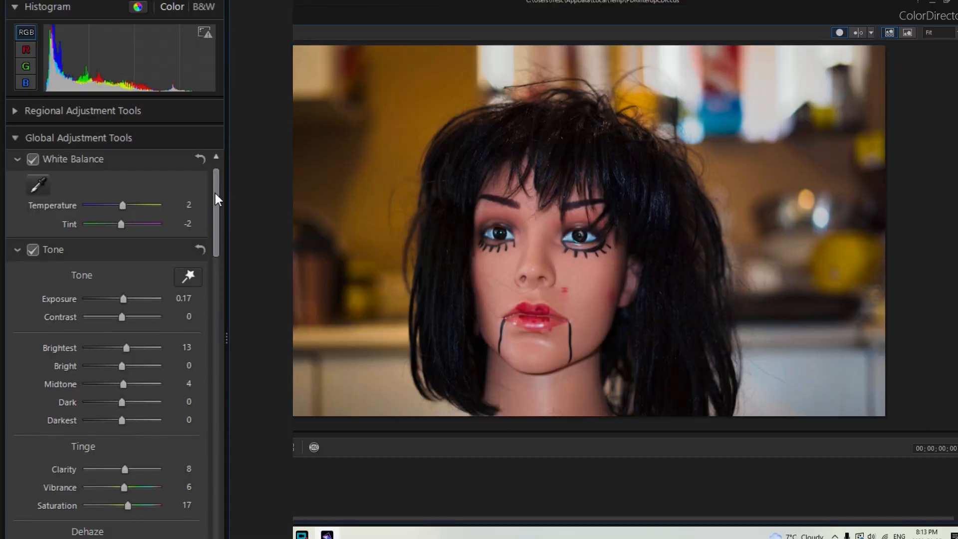
drag(215, 193, 219, 282)
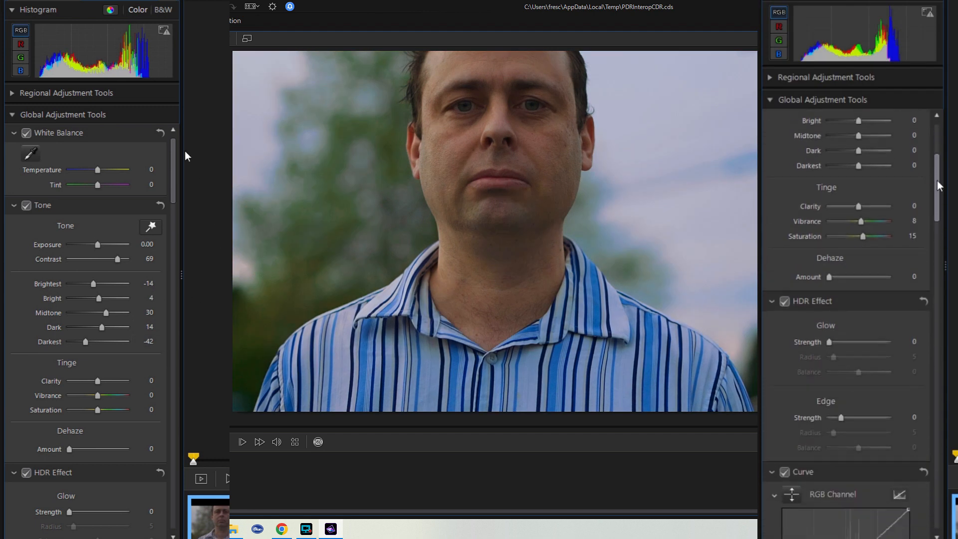
Open the graded C3641 clips in ColorDirector and examine their tone, tinge and curve adjustments.
drag(175, 149, 175, 193)
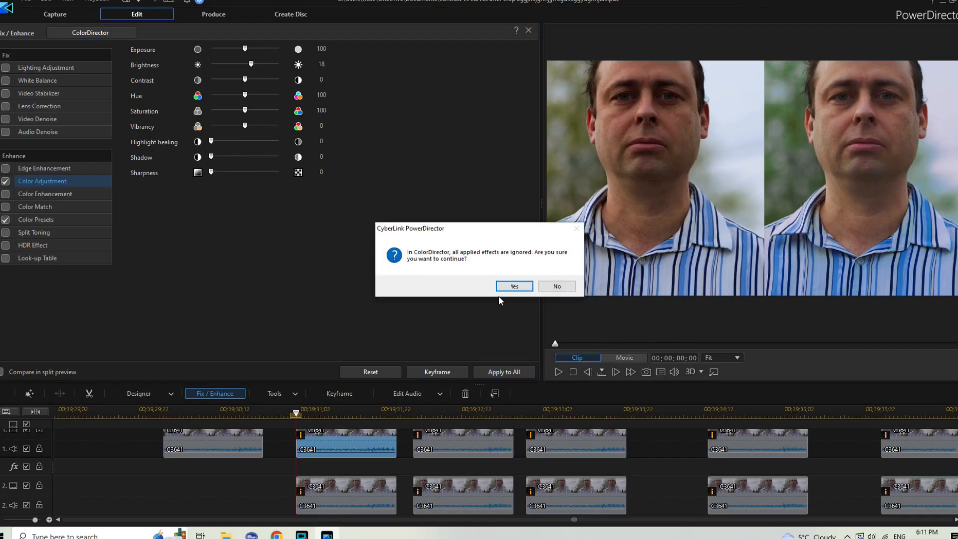
click(514, 286)
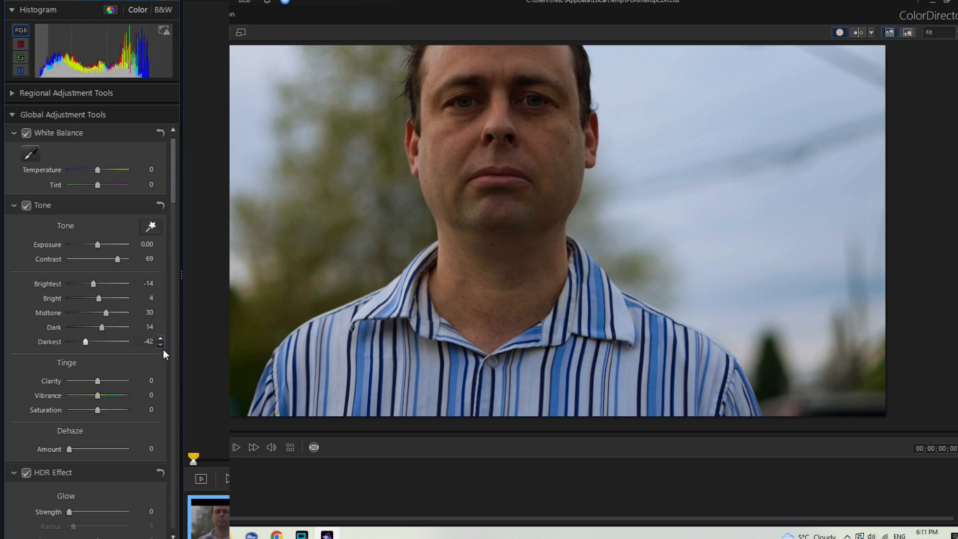
drag(175, 150, 178, 211)
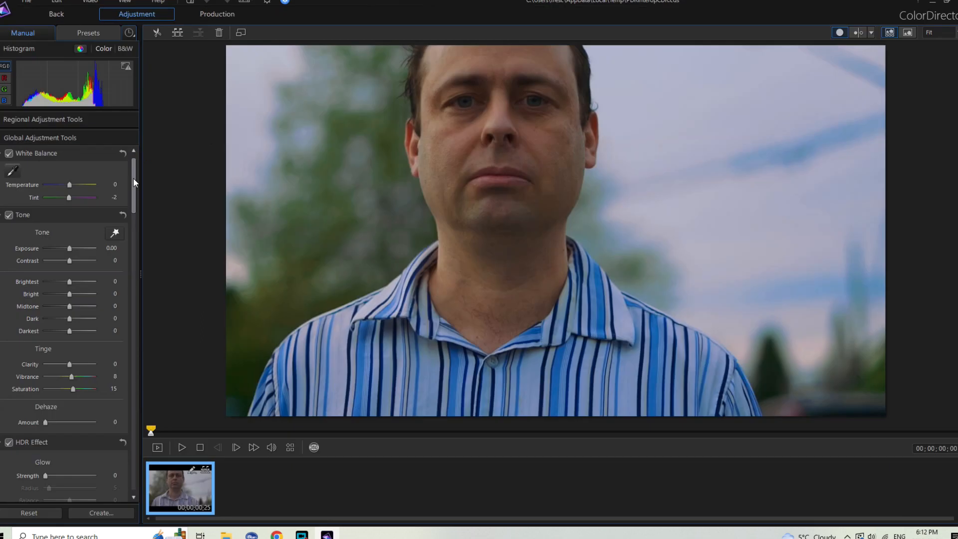
drag(133, 178, 140, 280)
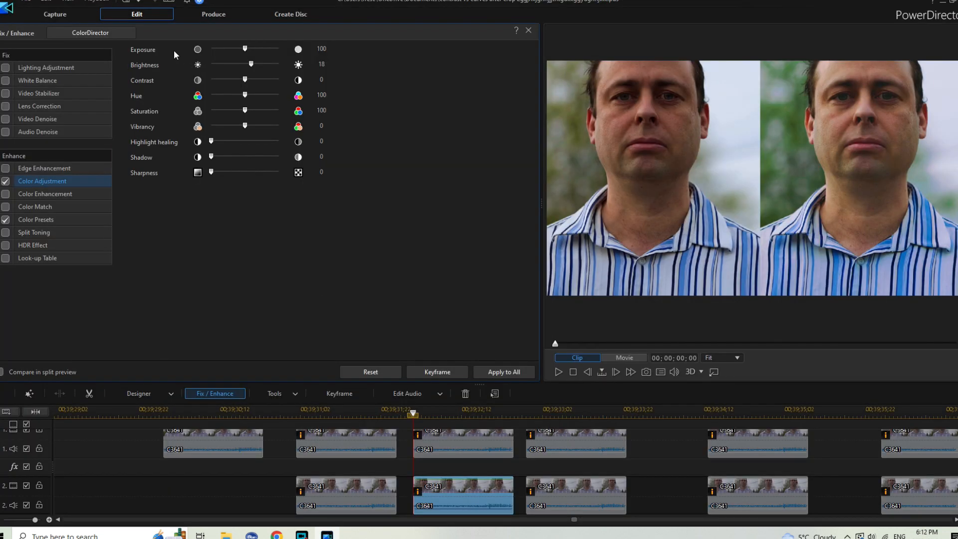
click(103, 34)
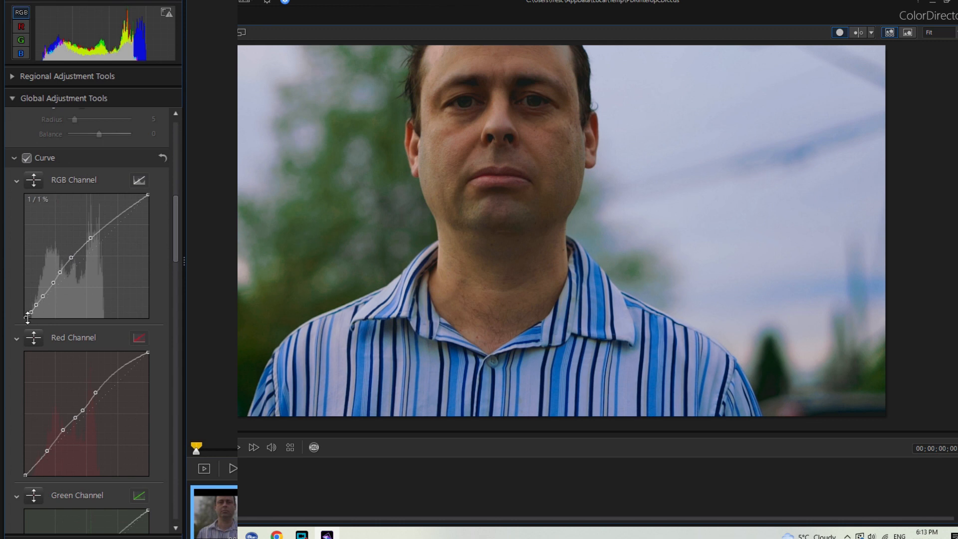
drag(37, 344, 35, 345)
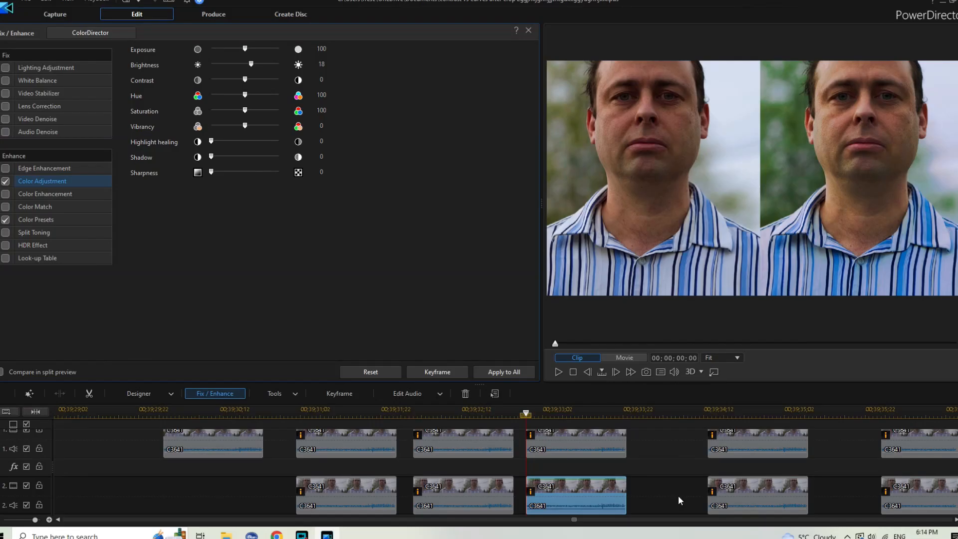
Select the fourth and fifth C3641 clips on the second video track in turn to compare their grades.
click(725, 502)
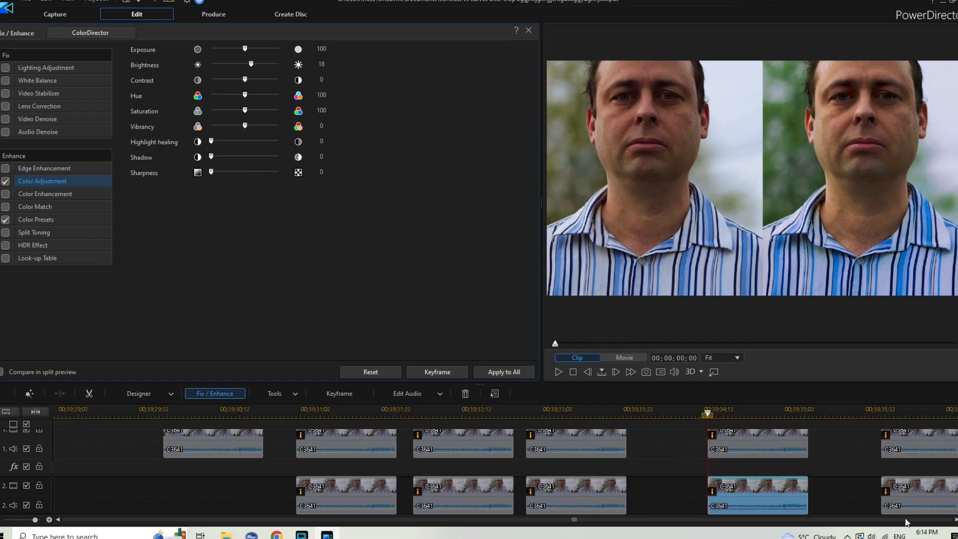
click(956, 520)
click(956, 520)
click(955, 520)
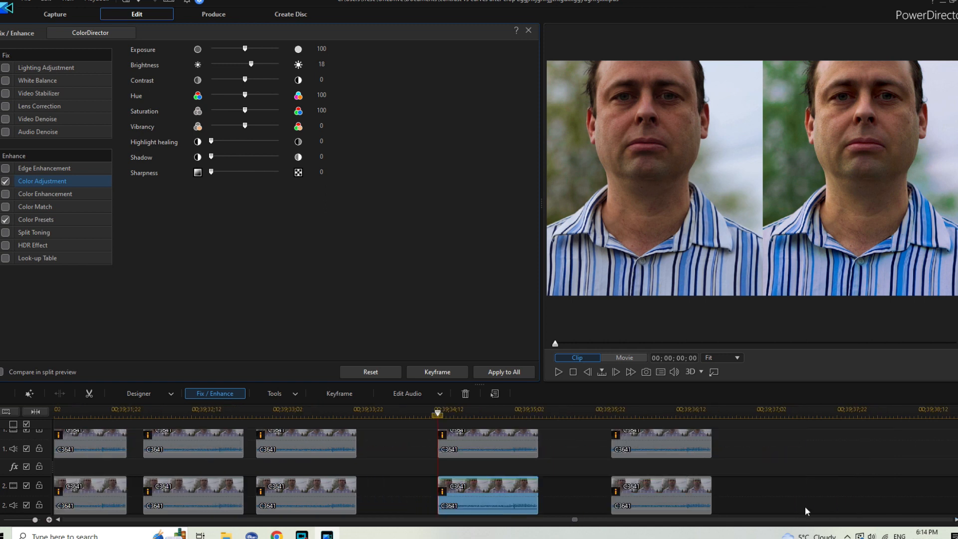
click(668, 497)
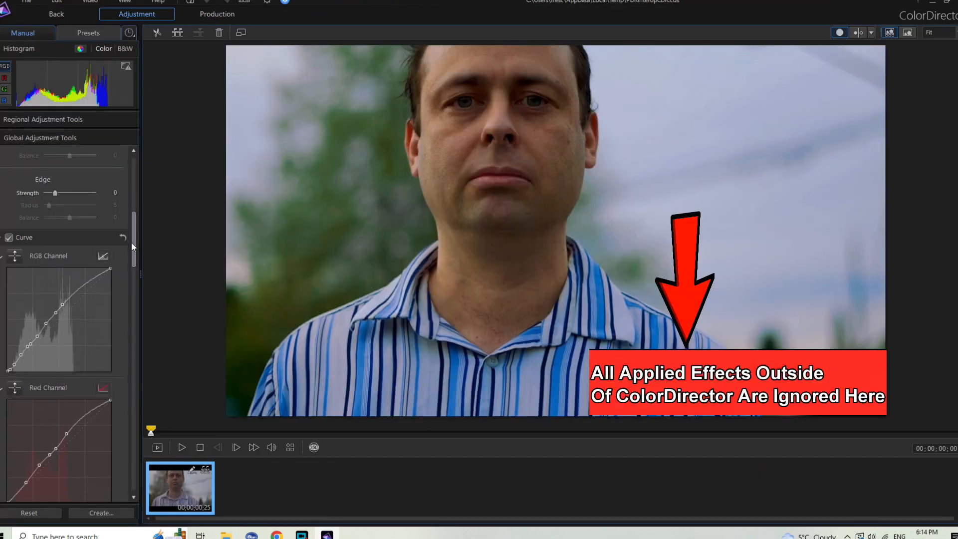
Examine the RGB Channel and Red Channel curve points of the C3641 clip in ColorDirector.
drag(130, 242, 131, 270)
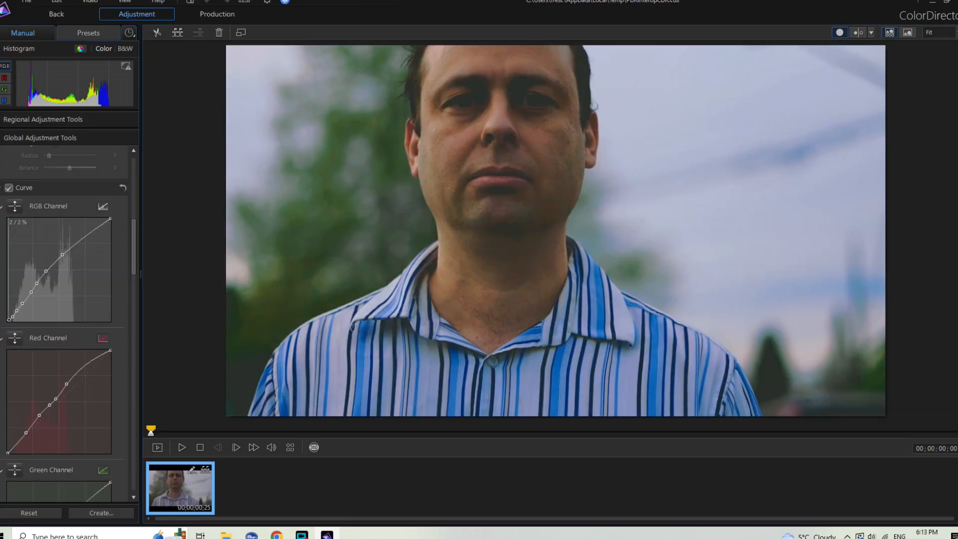
drag(9, 320, 8, 322)
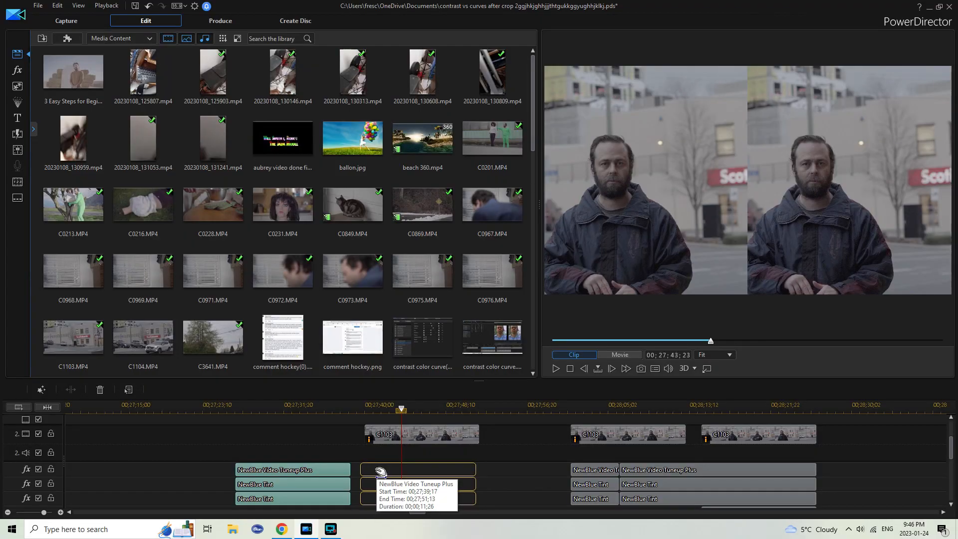
drag(380, 471, 385, 471)
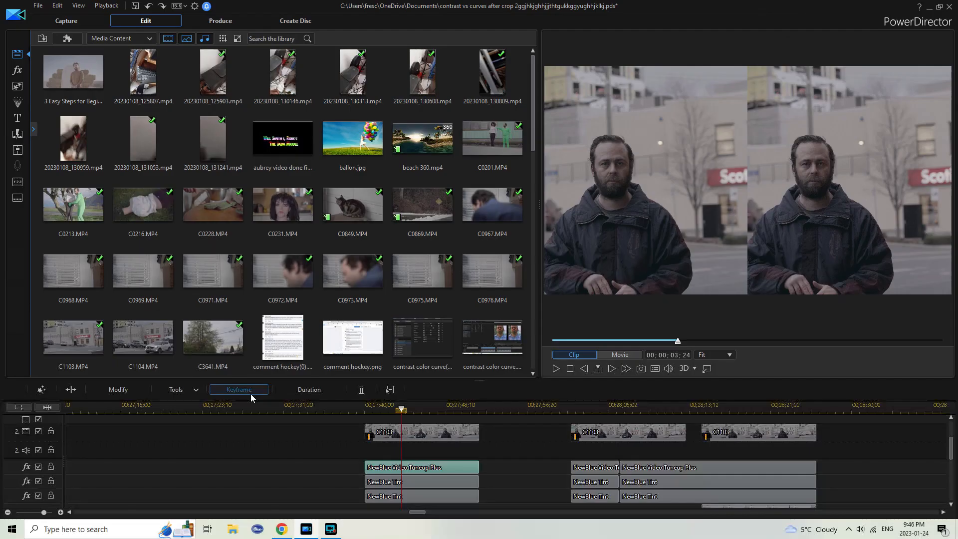
Open the keyframe settings of the NewBlue Video Tuneup Plus effect, try a Contrast Center of 99 and undo it.
click(245, 389)
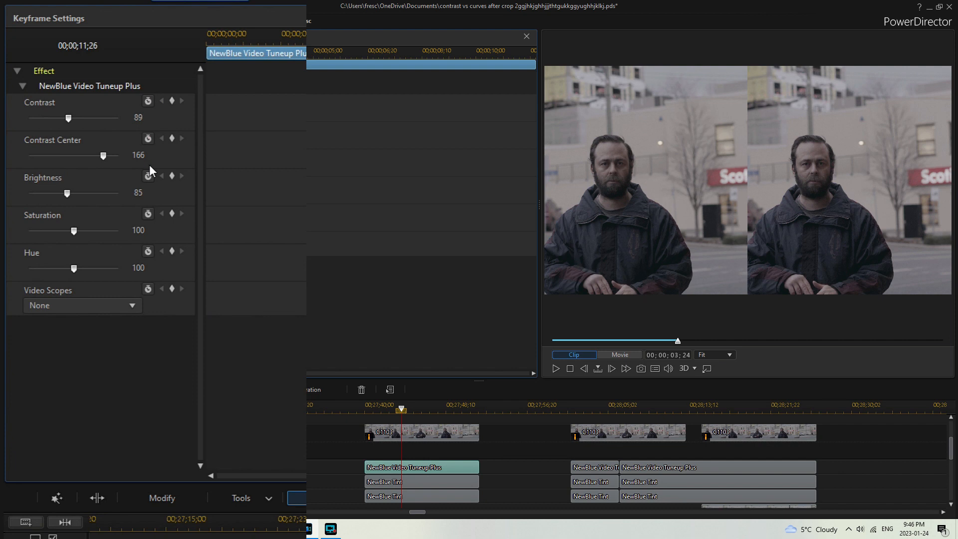
drag(74, 139, 53, 140)
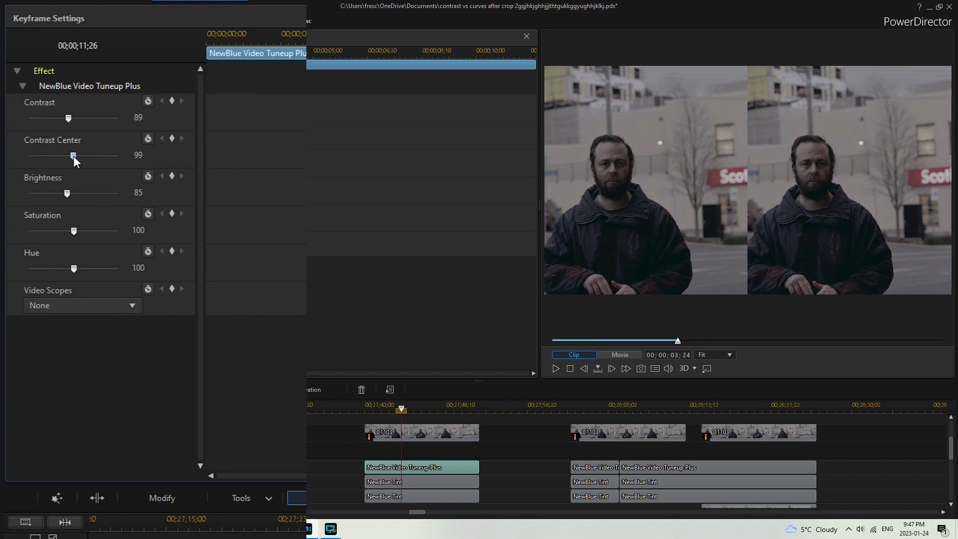
key(ctrl+z)
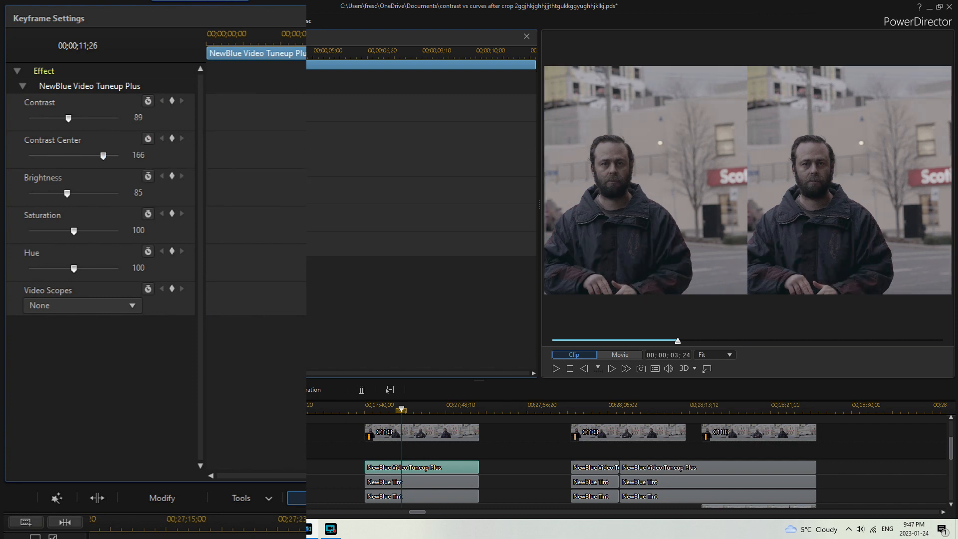
Try adjusting the Contrast and a Brightness of 101 on NewBlue Video Tuneup Plus, returning Brightness to about 85.
drag(68, 118, 72, 119)
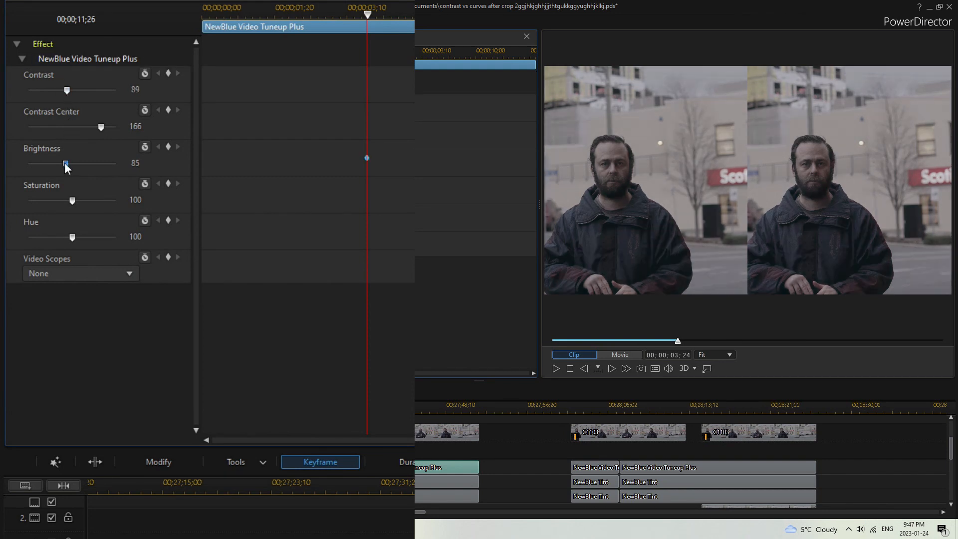
drag(67, 164, 72, 164)
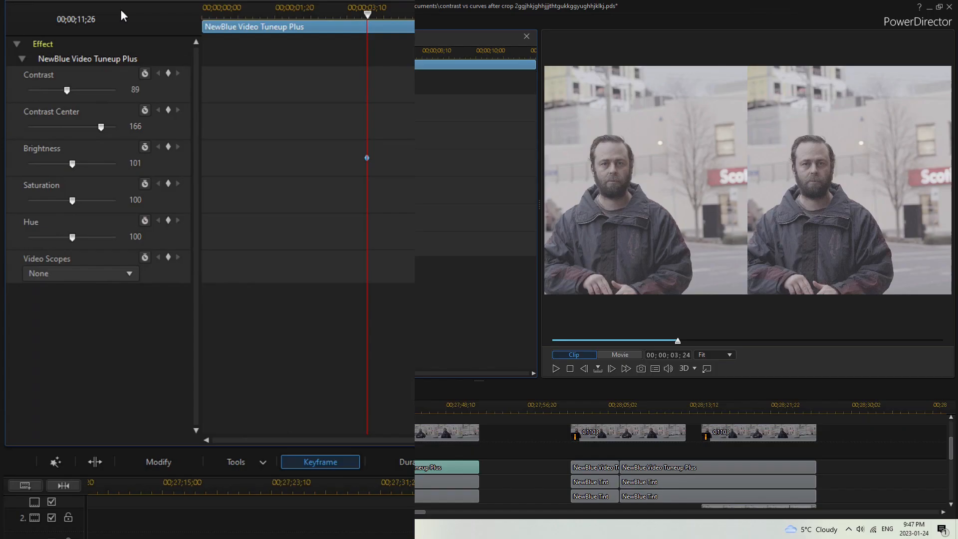
drag(68, 164, 66, 164)
Open the keyframe settings of the upper NewBlue Tint effect, check its color choice and try a lower Tint value.
click(395, 481)
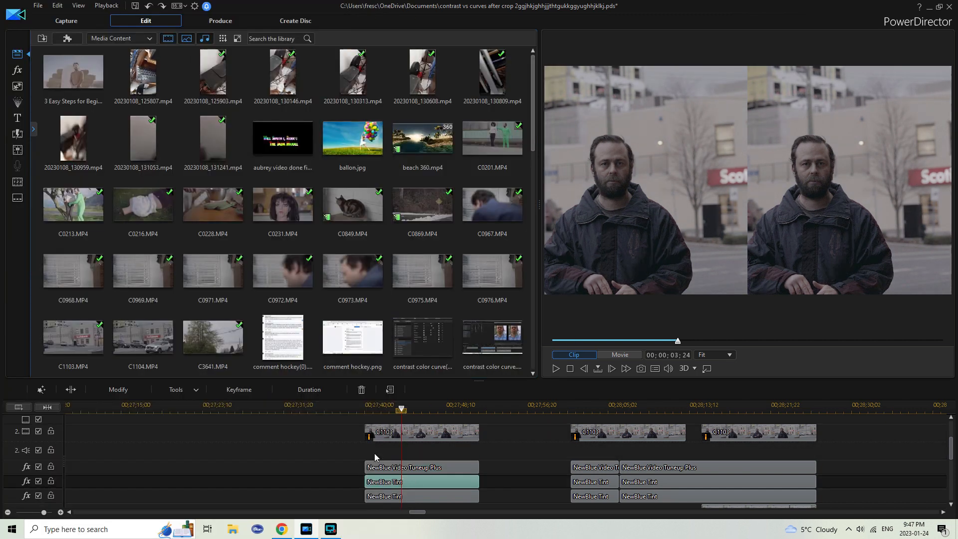
click(240, 390)
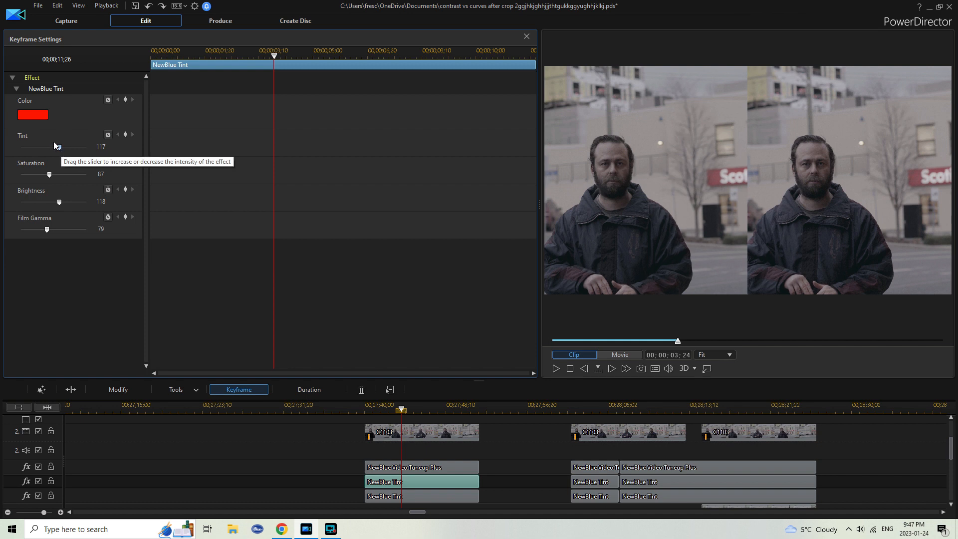
click(33, 114)
key(Escape)
drag(59, 148, 49, 150)
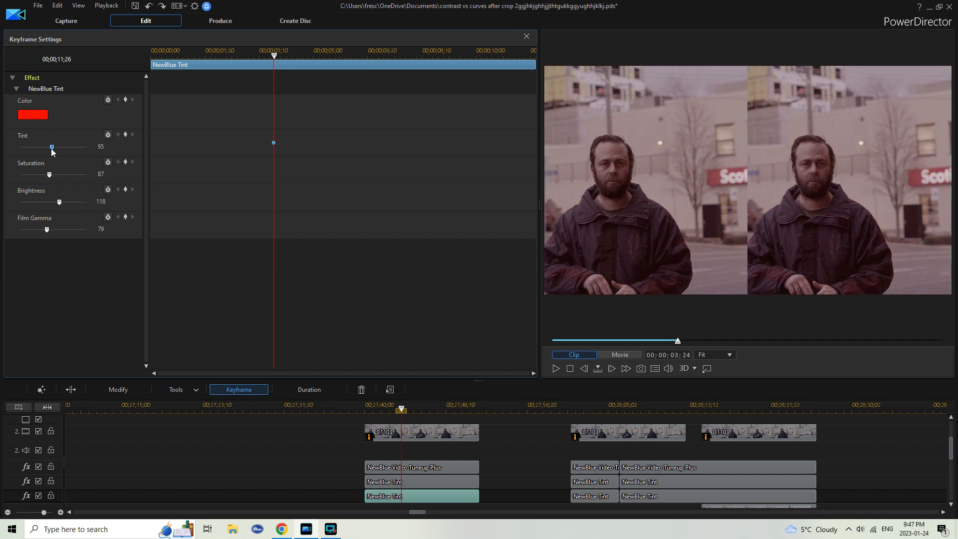
Try a different Tint and Film Gamma values of 0 and 150 on the lower NewBlue Tint effect, undoing the last change.
drag(53, 152, 48, 152)
drag(48, 232, 4, 232)
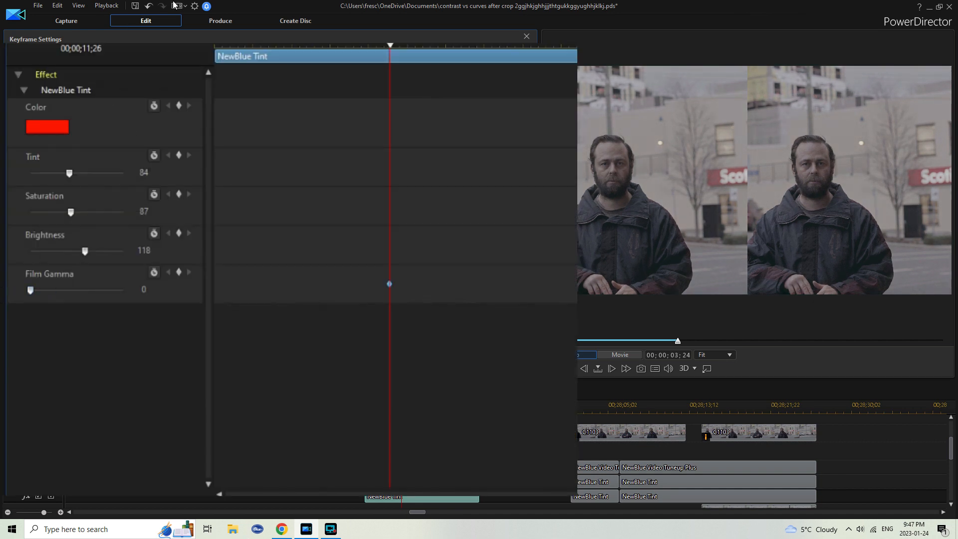
click(100, 290)
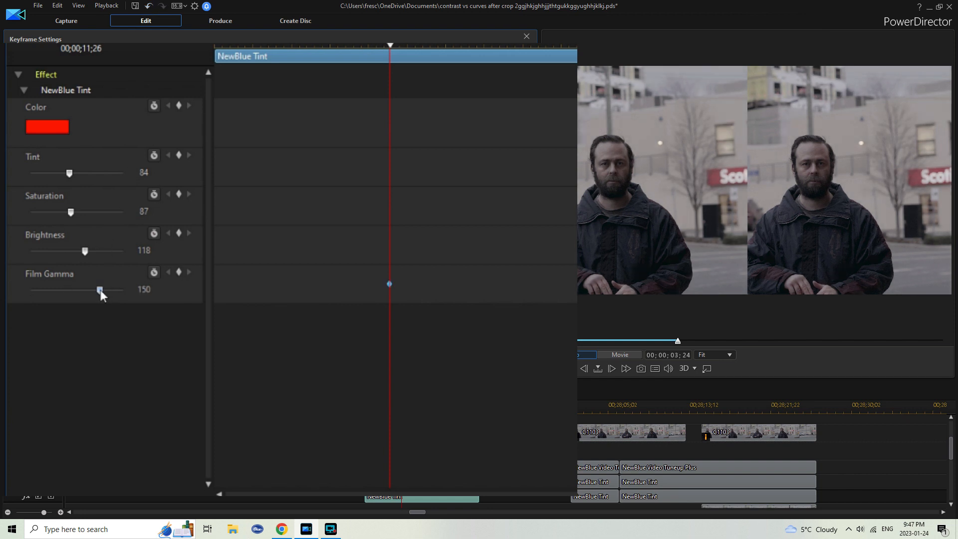
click(148, 7)
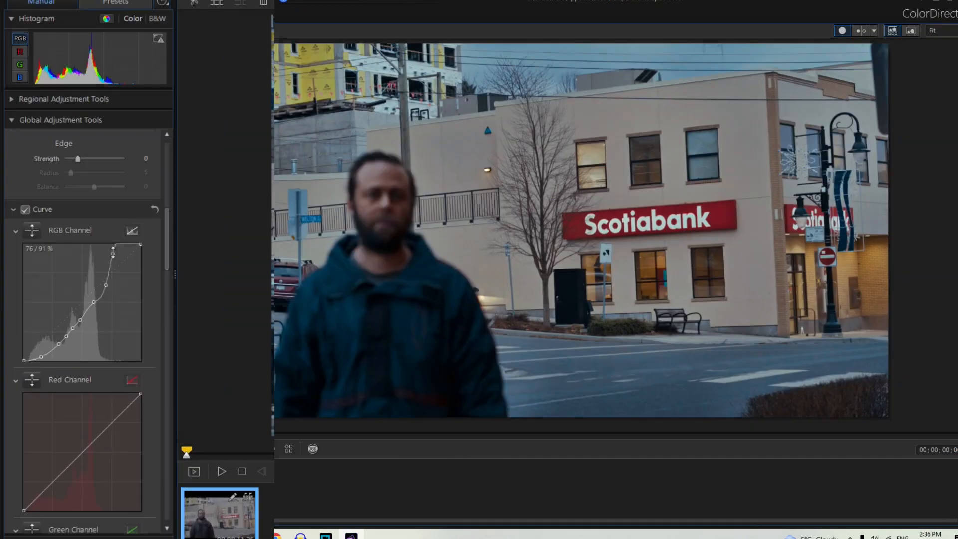
Turn off the Curve adjustments of the C1103 street clip in ColorDirector to compare the image without them.
drag(113, 252, 100, 149)
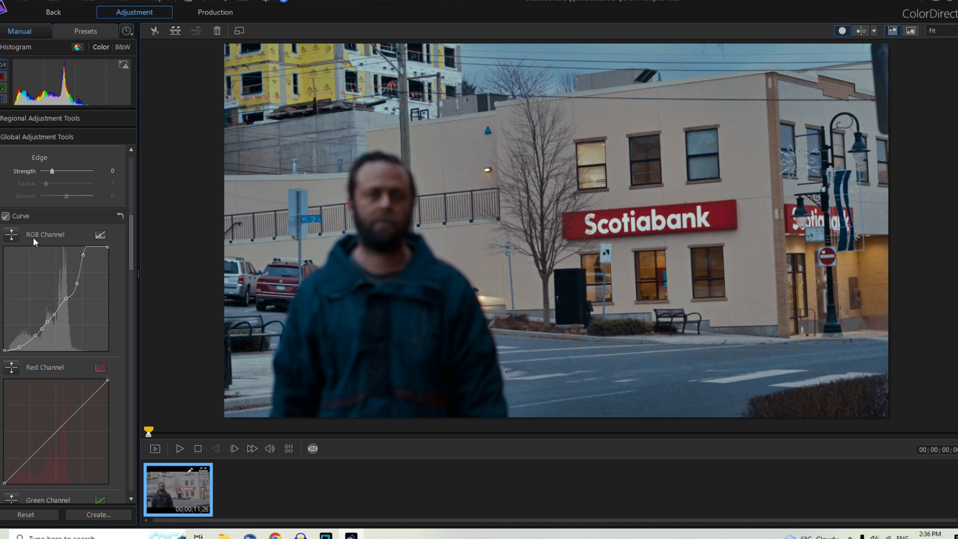
click(6, 217)
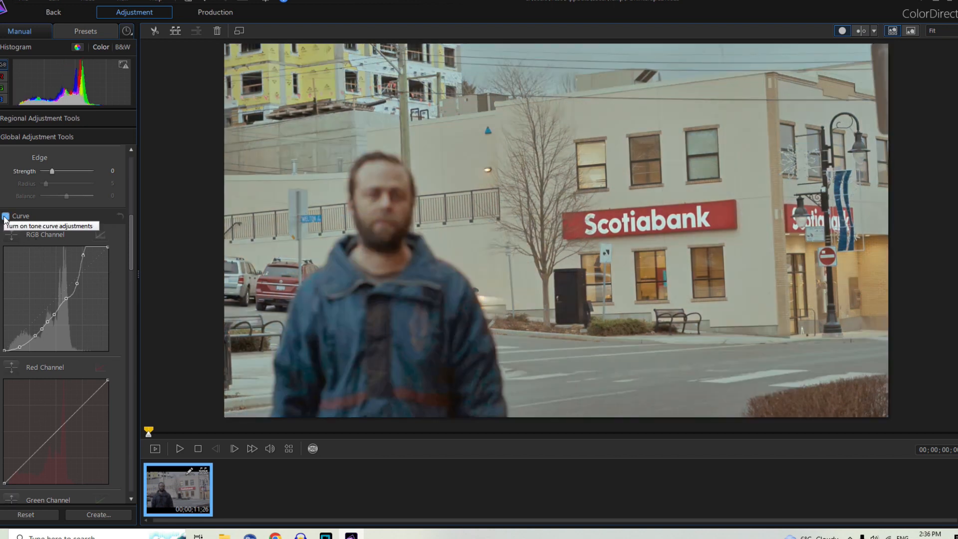
Examine the Hue, Saturation and Lightness settings of the C1103 clip's color grade.
drag(132, 181, 134, 229)
drag(133, 227, 134, 245)
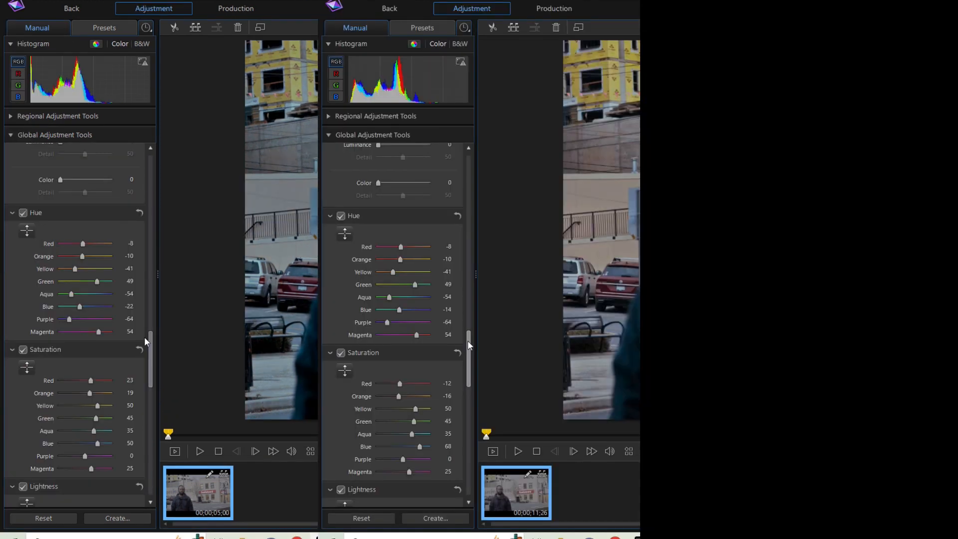
drag(145, 337, 150, 386)
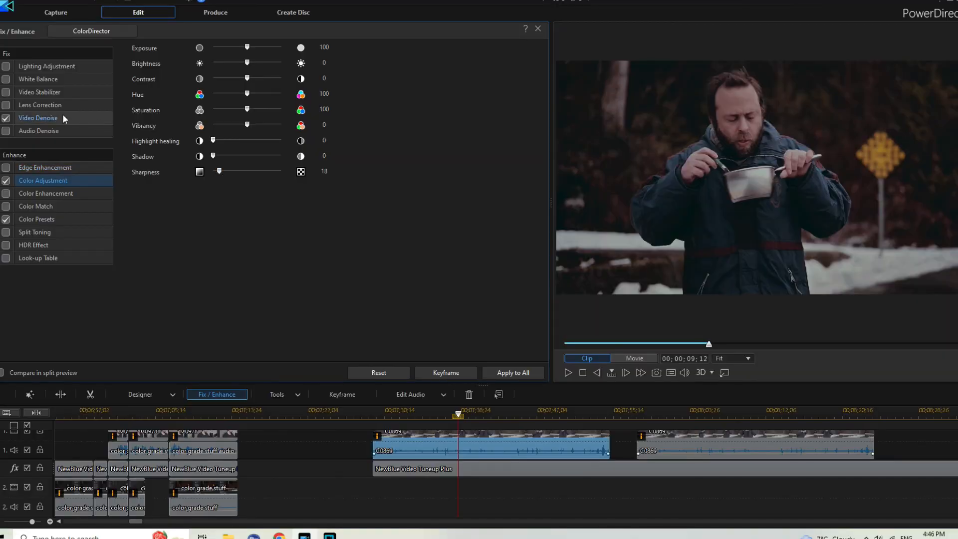
Open the Video Denoise settings of the C0869 clip and examine the road sign shot's White Balance, Tone, Tinge and HDR Effect adjustments in ColorDirector.
click(62, 116)
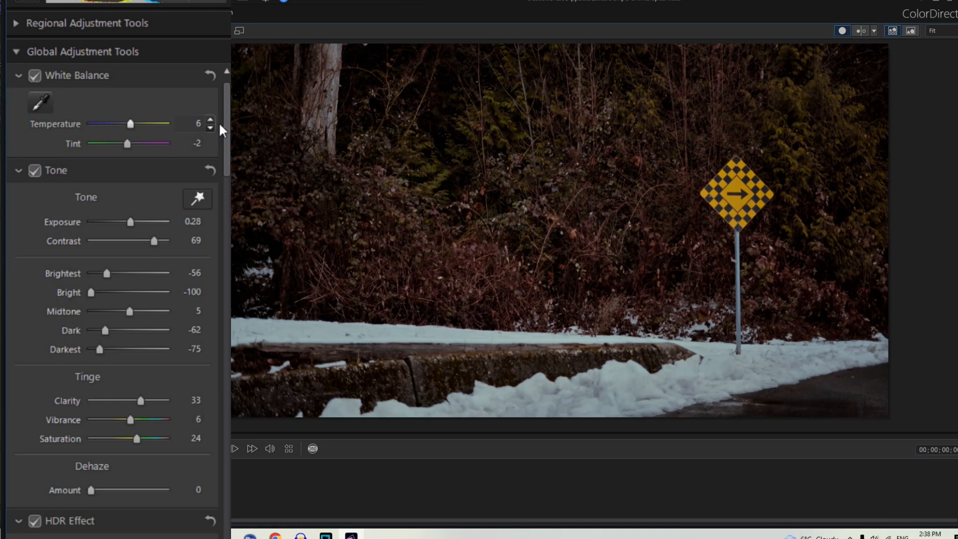
scroll(225, 128, down, 1)
mouse_move(225, 131)
mouse_down()
mouse_move(228, 247)
mouse_move(230, 129)
mouse_up()
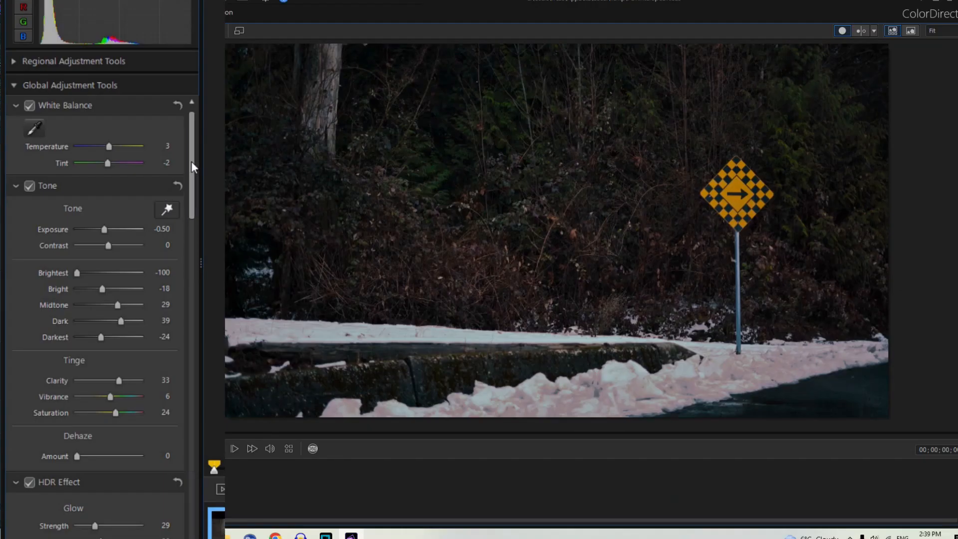
drag(192, 173, 193, 240)
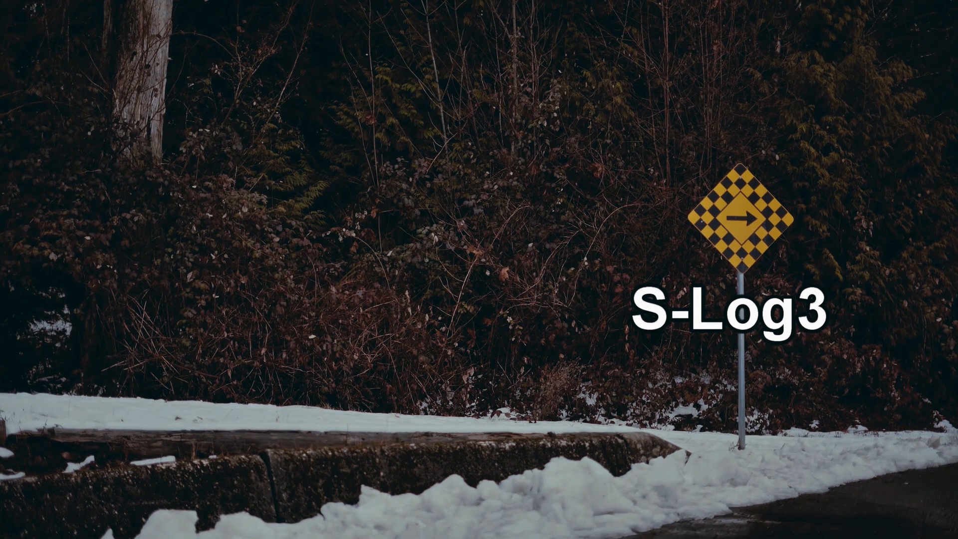